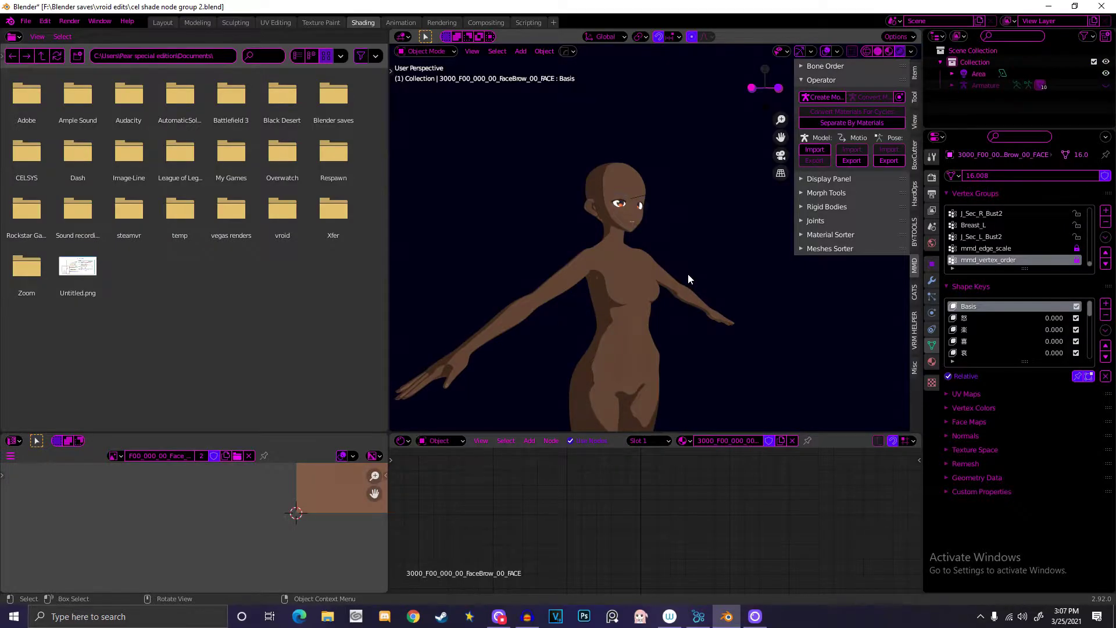
Step: Examine the cel-shaded character's skin shading from several angles and distances
middle_drag(682, 265, 741, 208)
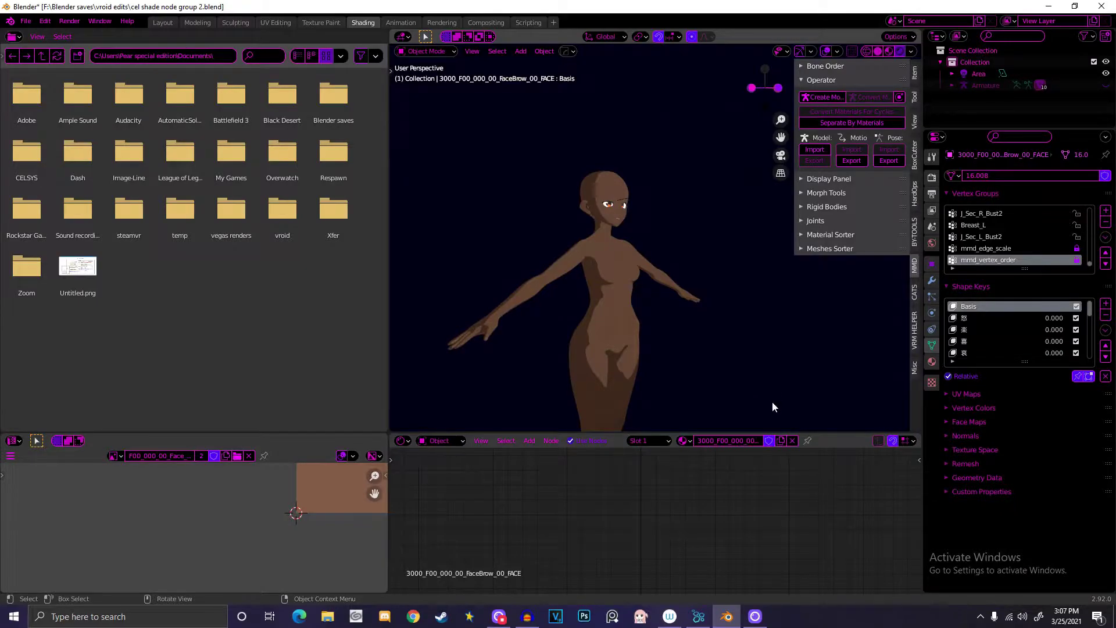
scroll(690, 231, down, 2)
shift+middle_drag(692, 234, 716, 230)
scroll(716, 225, up, 5)
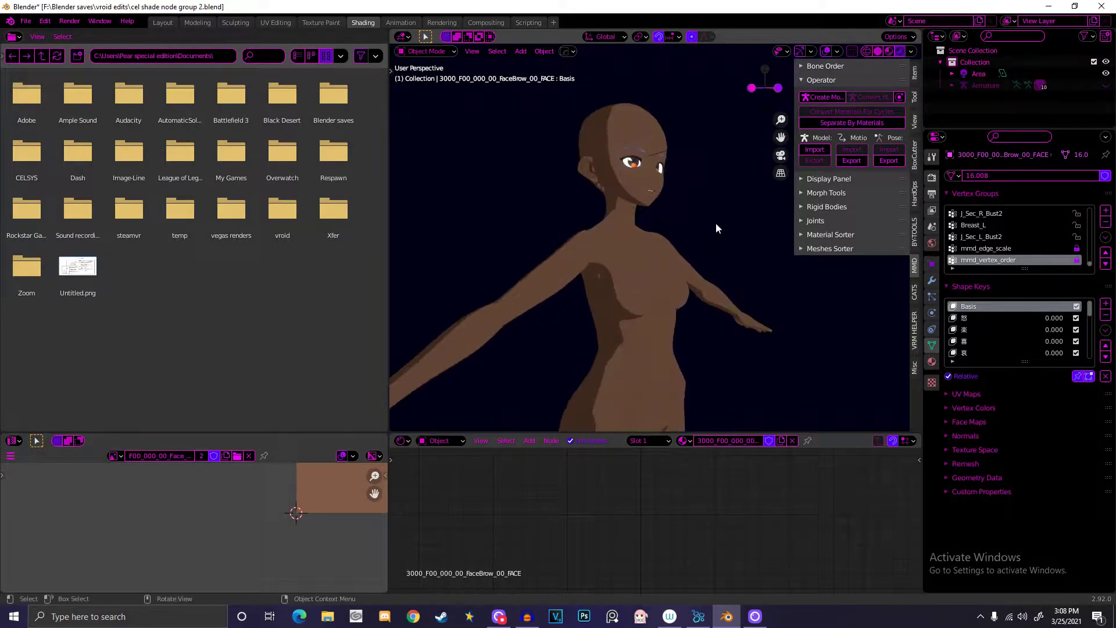
scroll(715, 228, up, 4)
scroll(632, 194, down, 5)
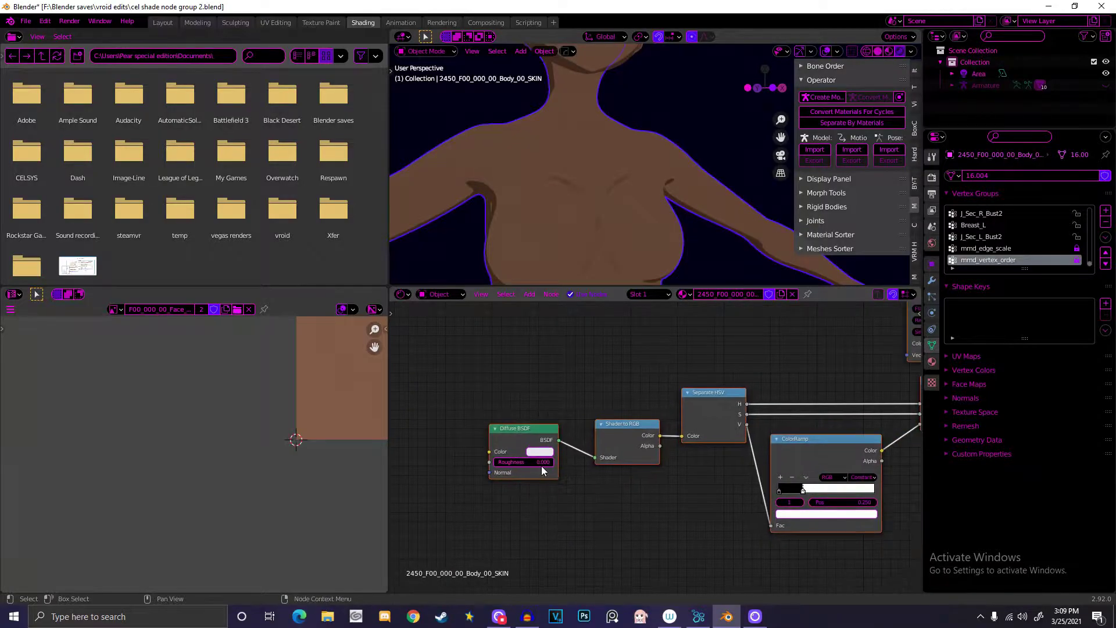
Step: Examine the Diffuse BSDF, Shader to RGB and Separate HSV nodes of the body skin material
middle_drag(717, 366, 577, 385)
scroll(483, 453, up, 1)
ctrl+scroll(441, 456, left, 2)
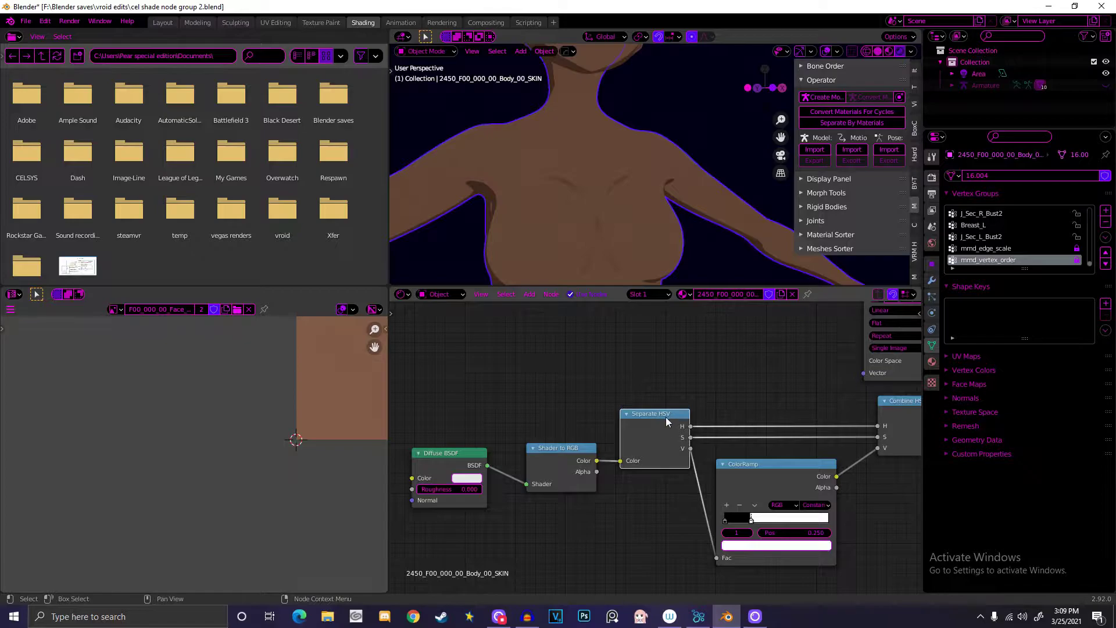
click(538, 455)
click(475, 456)
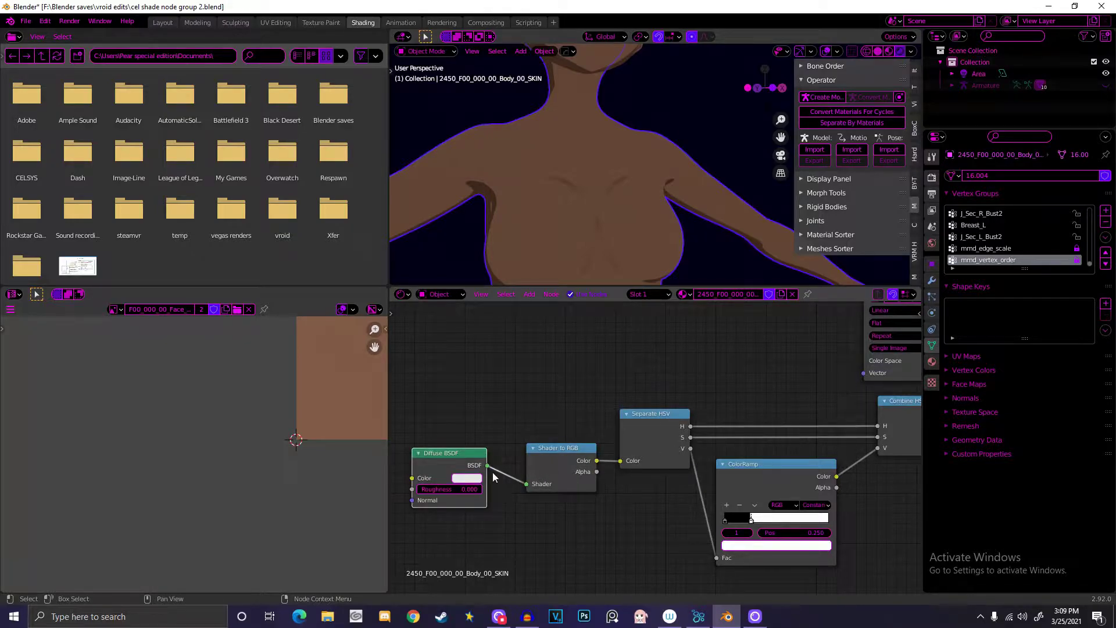
drag(526, 484, 564, 529)
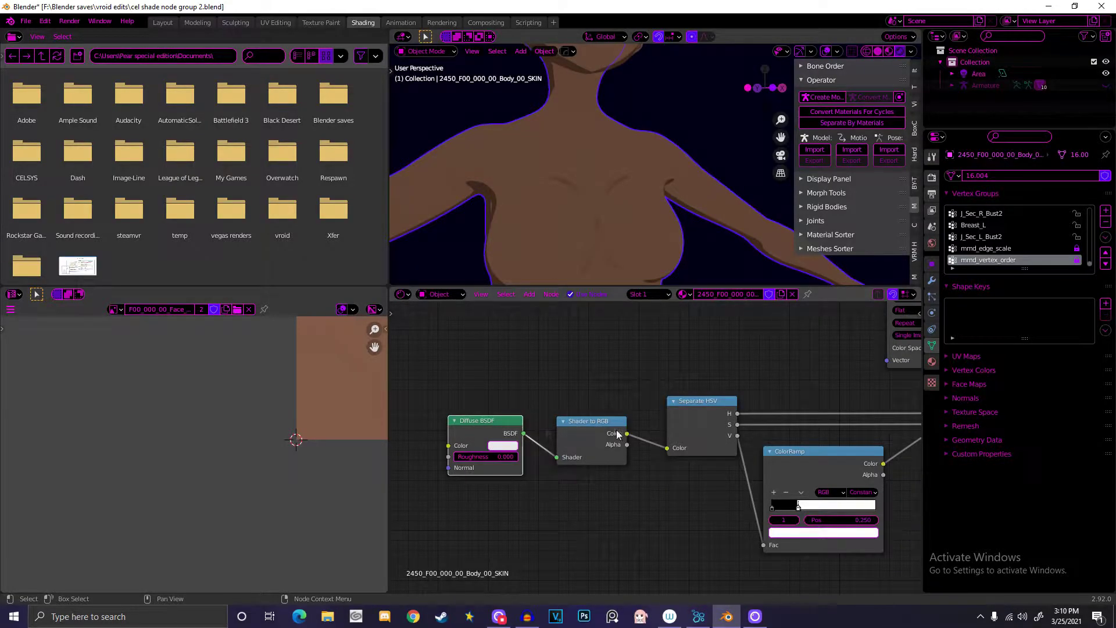
Step: Shift the ColorRamp's white stop slightly toward the light end in the body skin material
middle_drag(618, 433, 517, 435)
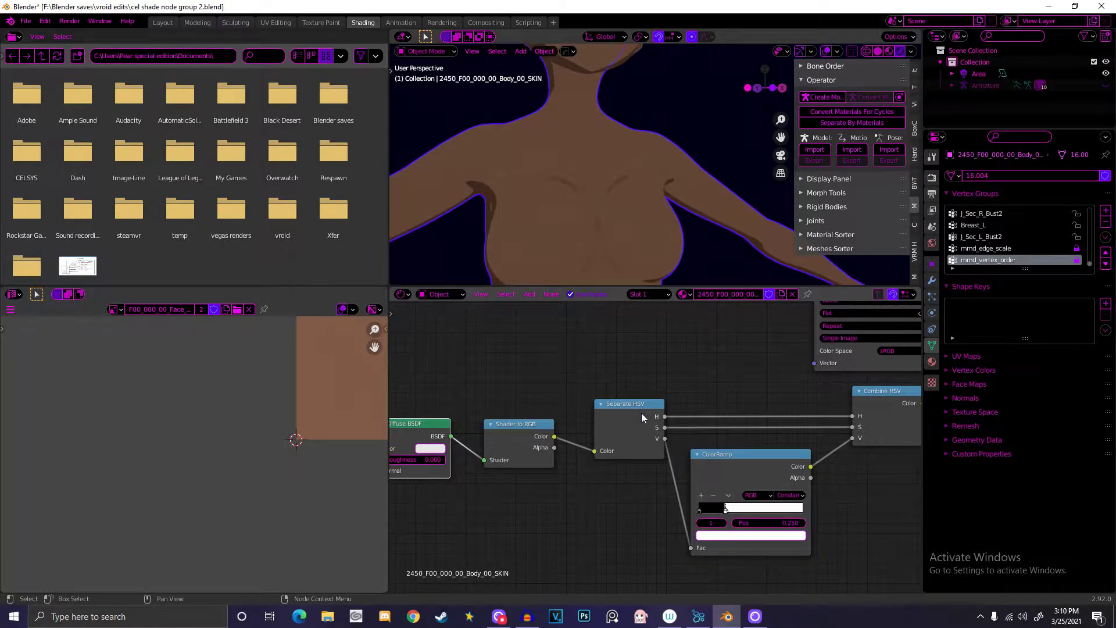
middle_drag(699, 406, 590, 423)
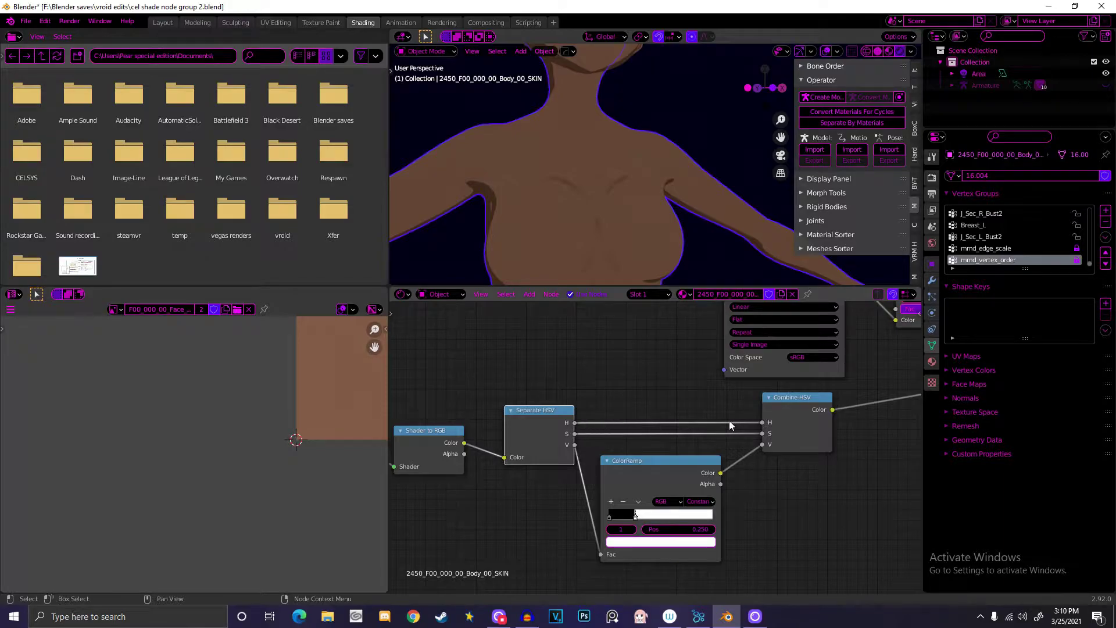
middle_drag(768, 431, 738, 415)
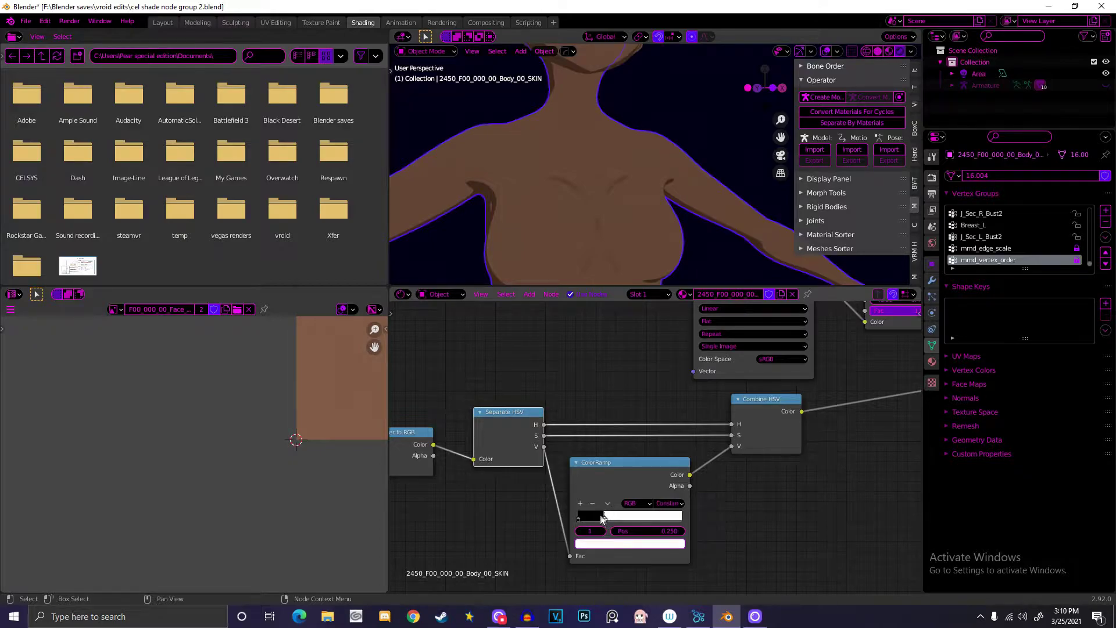
mouse_move(602, 518)
mouse_down()
mouse_move(717, 514)
mouse_move(608, 516)
mouse_up()
Step: Reposition the Combine HSV, Mmd Base Tex and Hue Saturation Value nodes to lay out the inputs of the Soft Light node
middle_drag(652, 382, 538, 448)
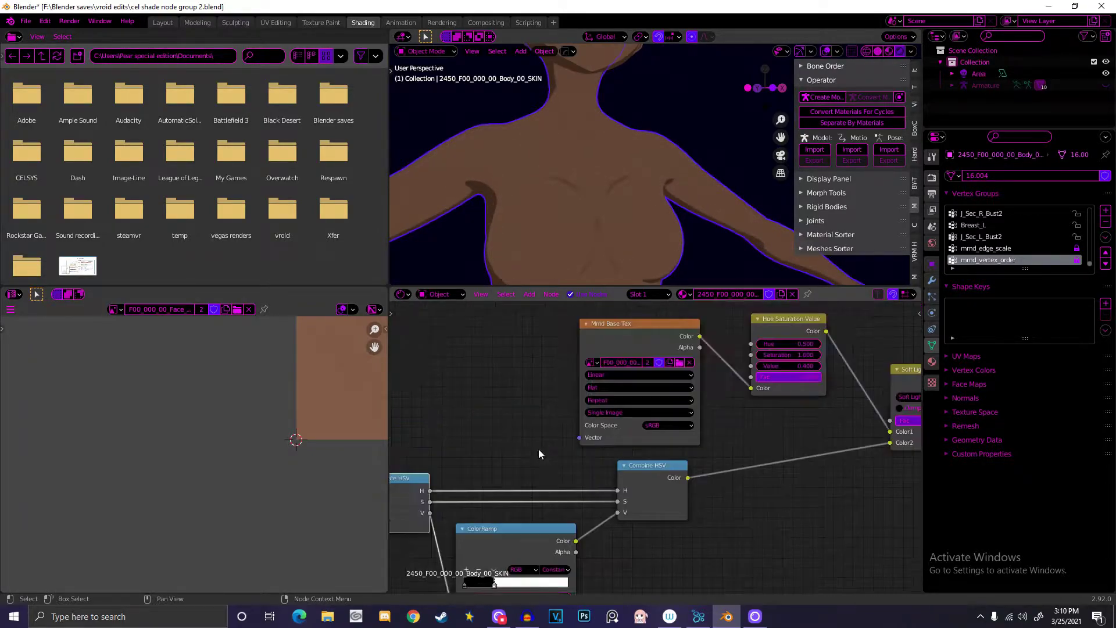
middle_drag(649, 441, 561, 459)
drag(574, 475, 575, 489)
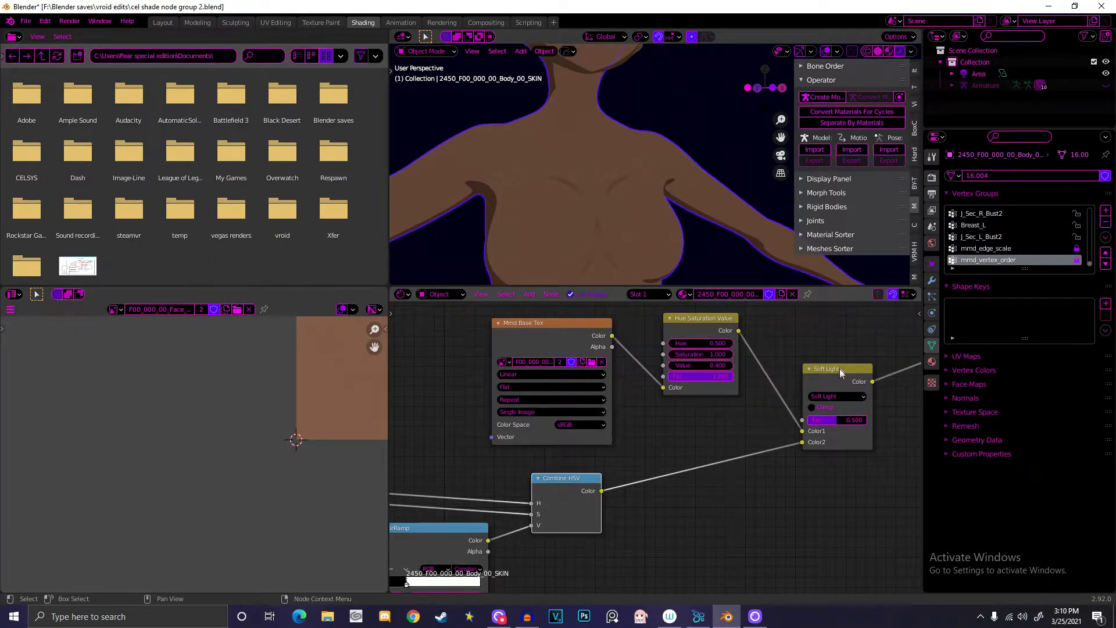
middle_drag(810, 372, 746, 395)
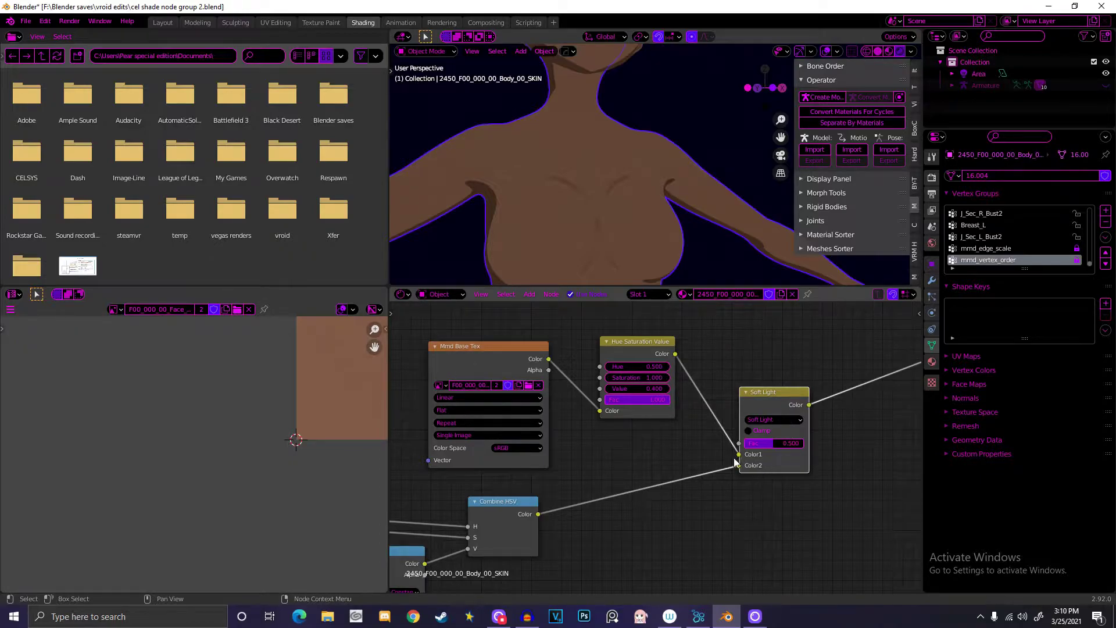
drag(494, 342, 504, 338)
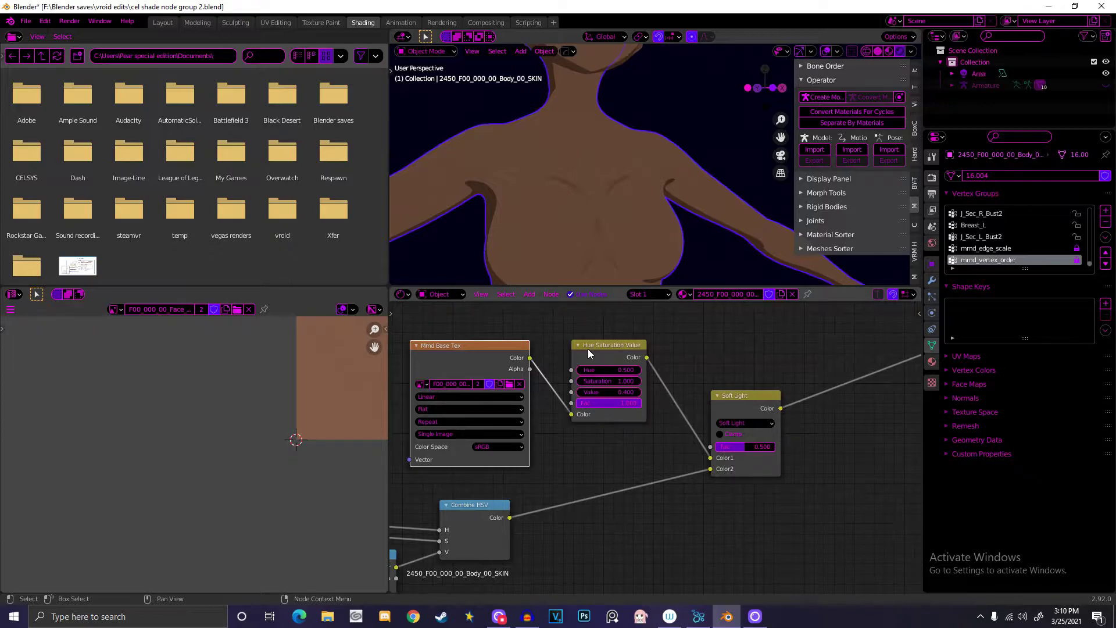
drag(496, 352, 465, 341)
drag(626, 344, 598, 344)
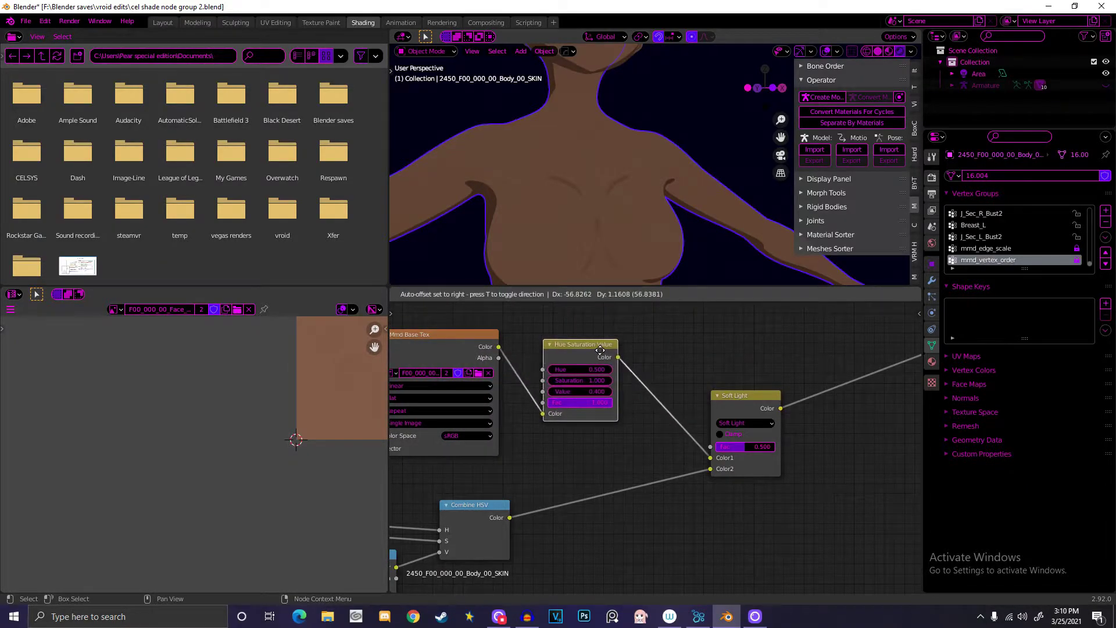
middle_drag(480, 359, 524, 386)
drag(500, 375, 474, 368)
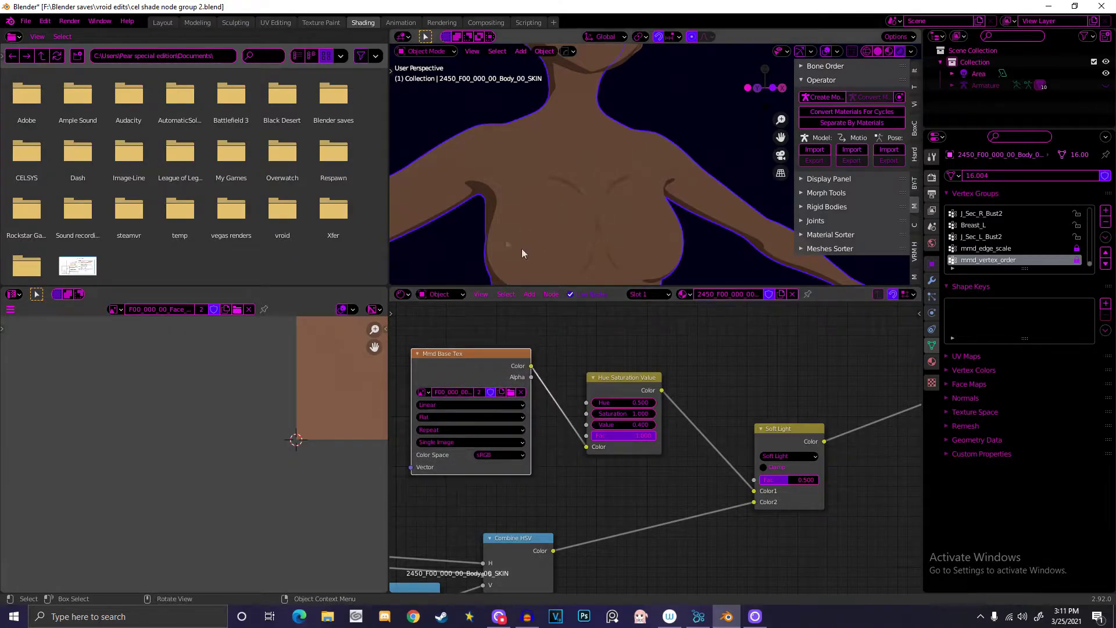
Step: Select the area light, try a tinted light color, restore it to white, and reselect the body mesh
scroll(577, 177, down, 3)
click(702, 131)
shift+middle_drag(702, 131, 715, 163)
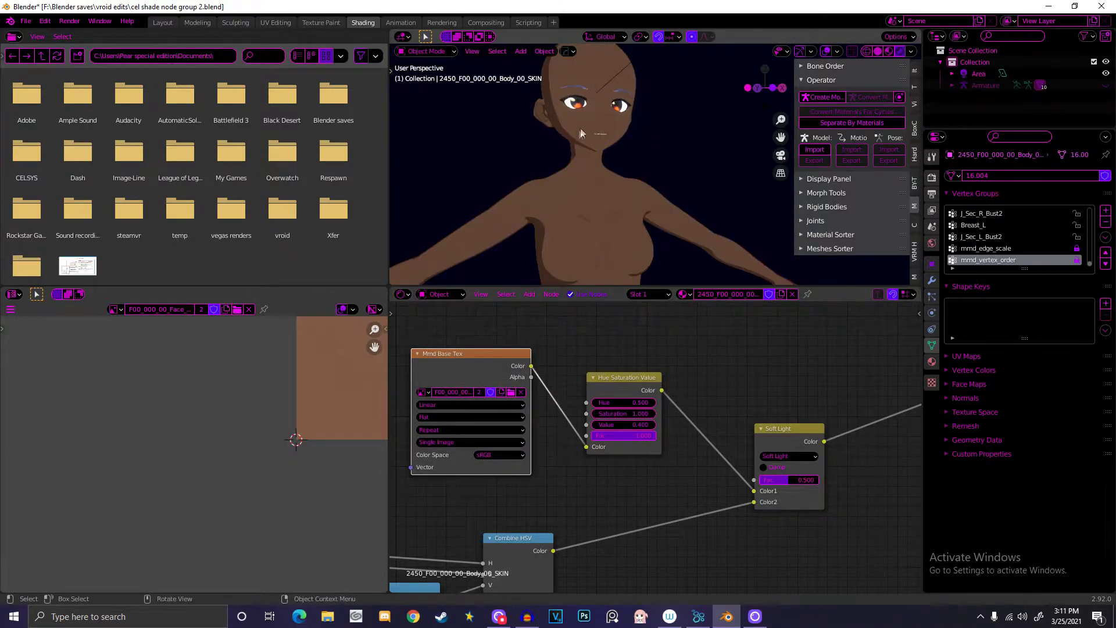
scroll(715, 168, down, 2)
click(679, 82)
click(1052, 239)
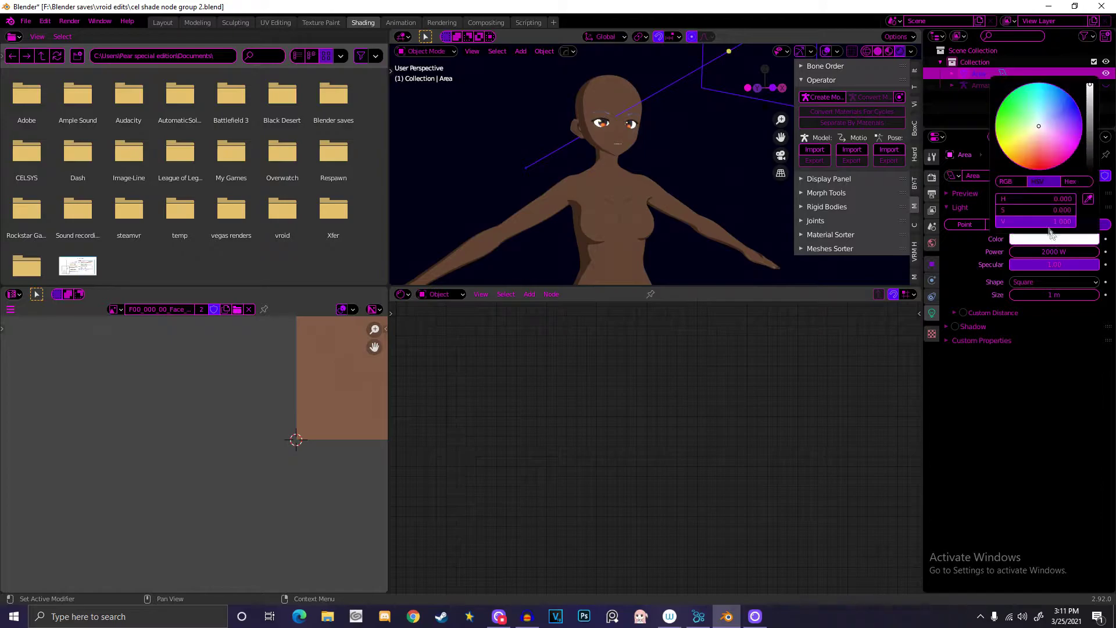
click(1068, 139)
drag(1062, 210, 996, 212)
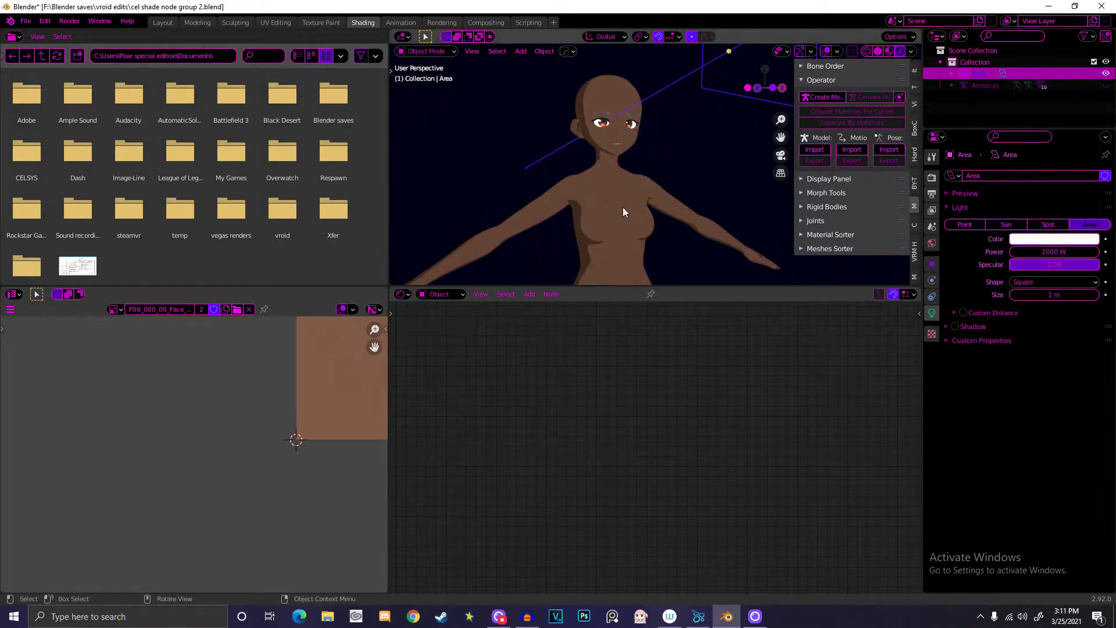
click(623, 207)
middle_drag(447, 349, 499, 399)
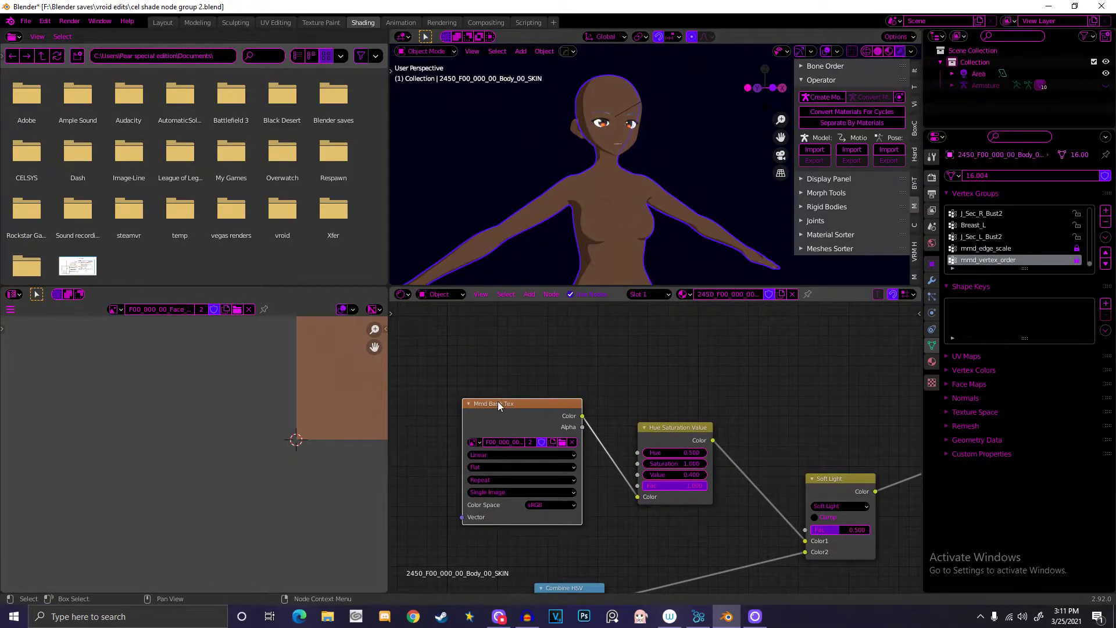
scroll(601, 404, up, 3)
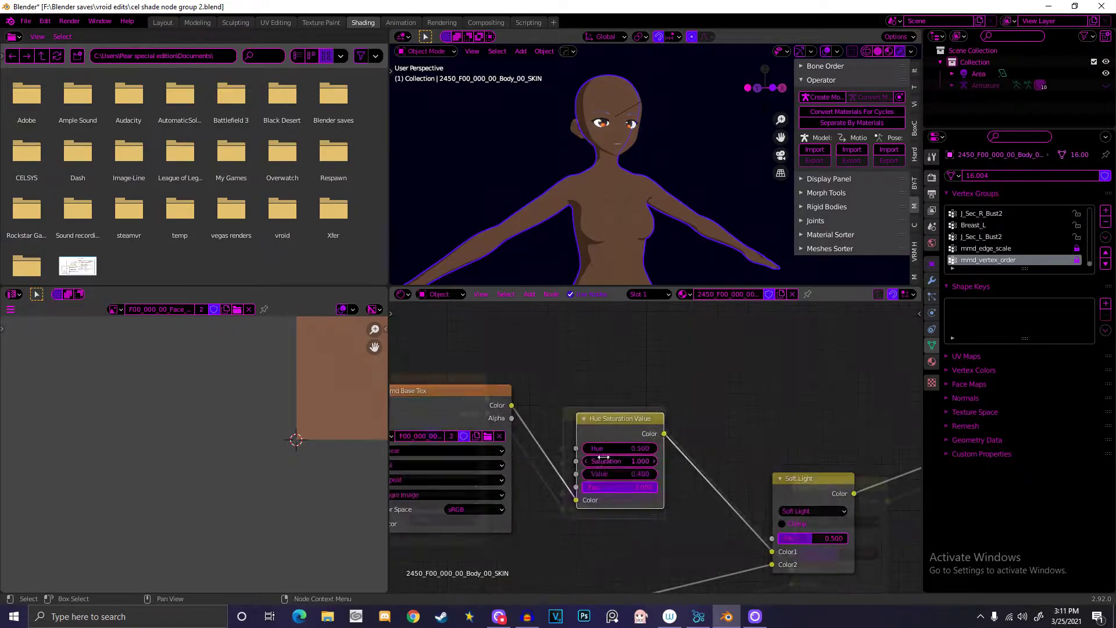
key(shift+a)
text(sa)
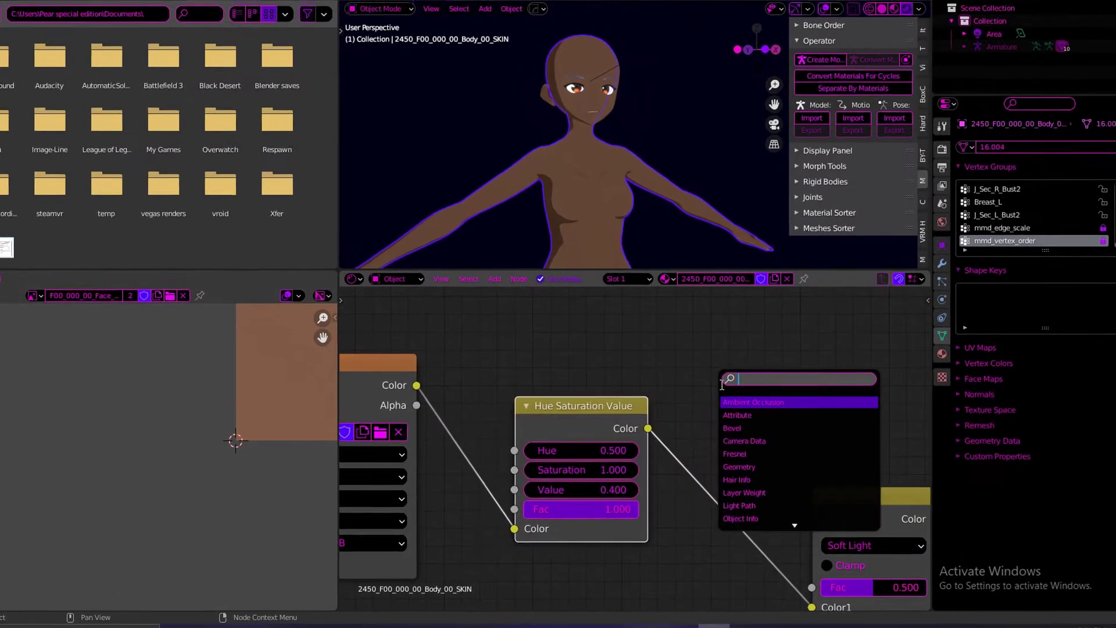
text(tu)
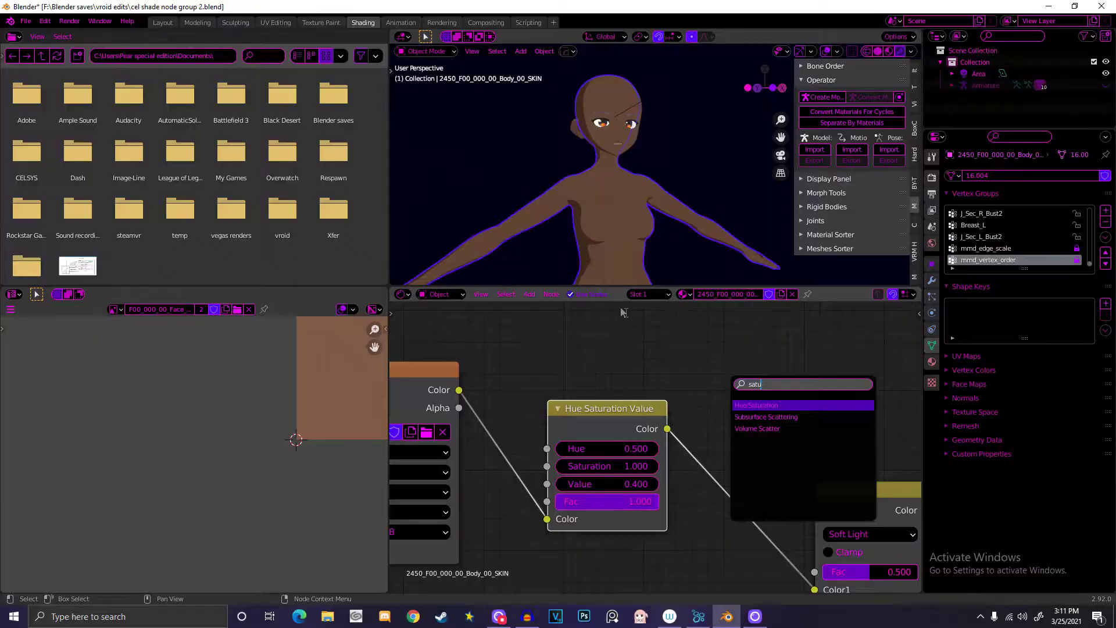
key(Escape)
Step: Examine how the Hue Saturation Value node feeds Soft Light and how Soft Light connects to the Material Output
scroll(605, 337, down, 5)
middle_drag(603, 435, 539, 417)
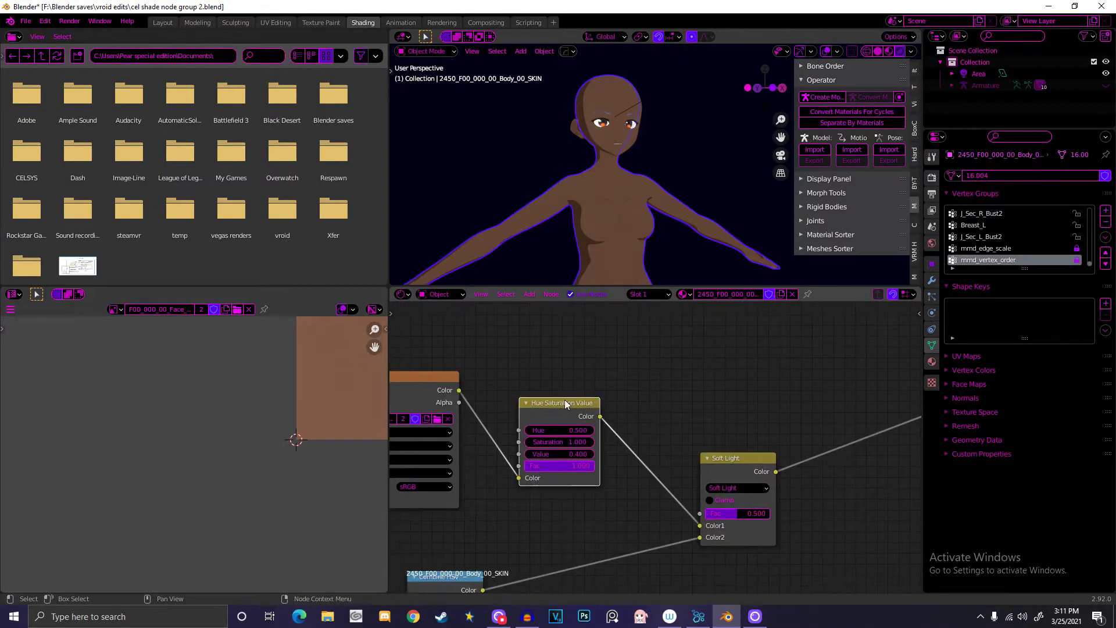
middle_drag(706, 528, 616, 531)
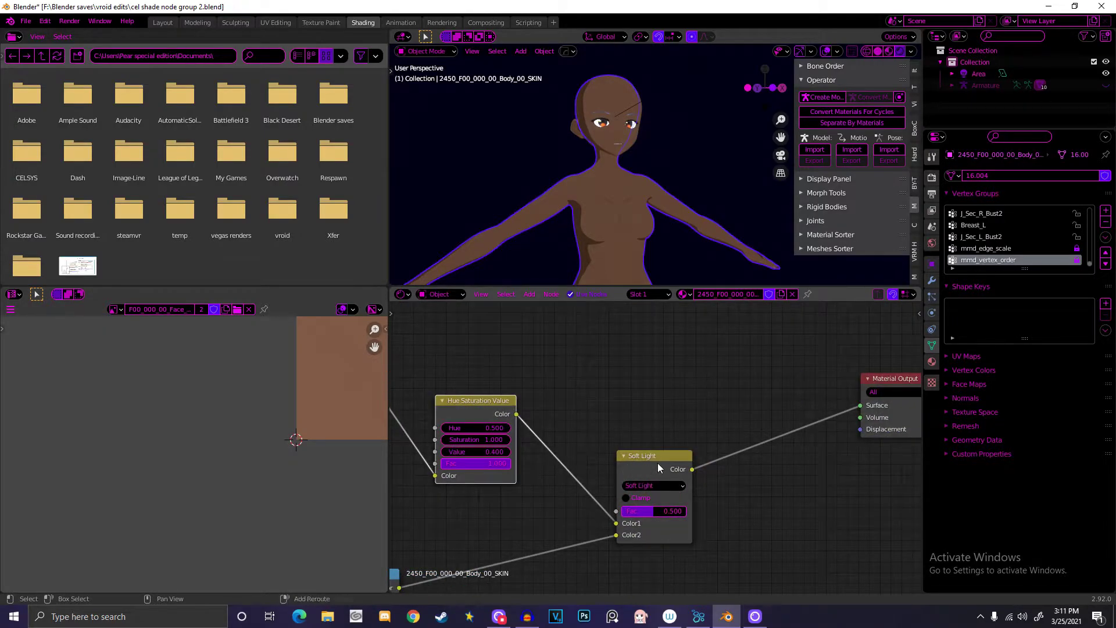
middle_drag(657, 462, 537, 468)
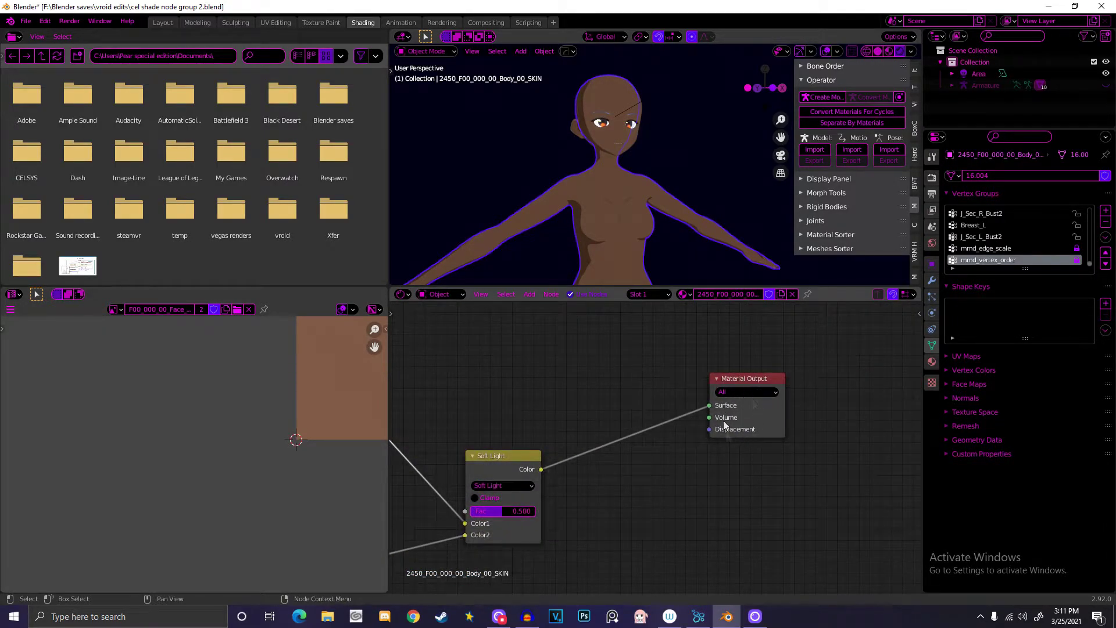
middle_drag(747, 382, 851, 367)
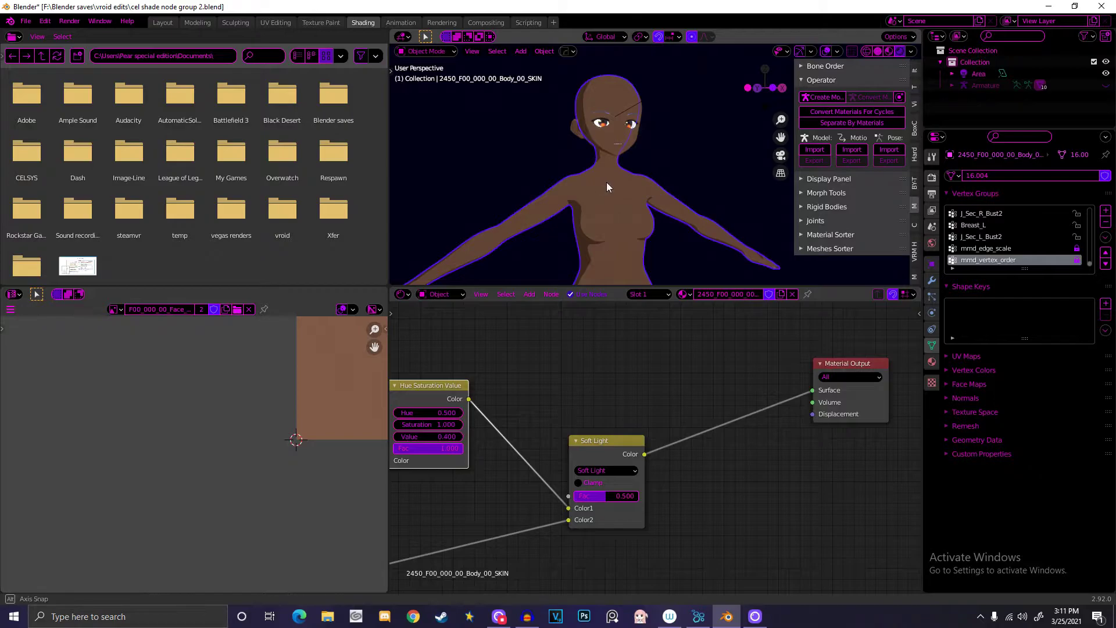
Step: Link the Mmd Base Tex color directly to Soft Light's Color1, bypassing the Hue Saturation Value node
middle_drag(605, 182, 661, 157)
click(660, 157)
middle_drag(399, 427, 648, 435)
drag(636, 469, 818, 517)
scroll(605, 194, up, 2)
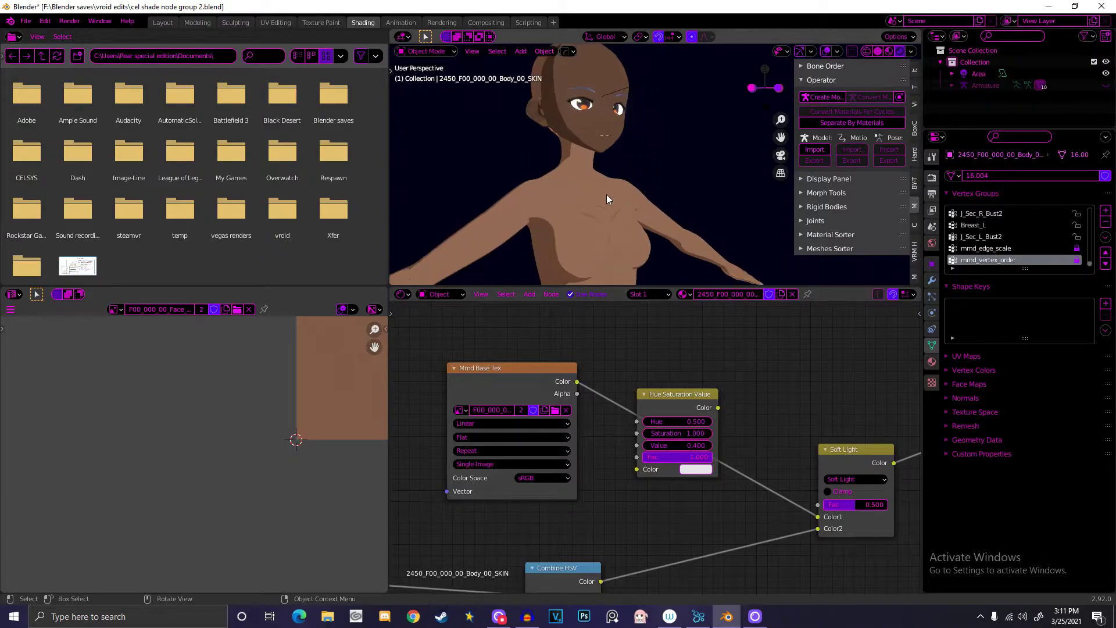
scroll(607, 194, up, 2)
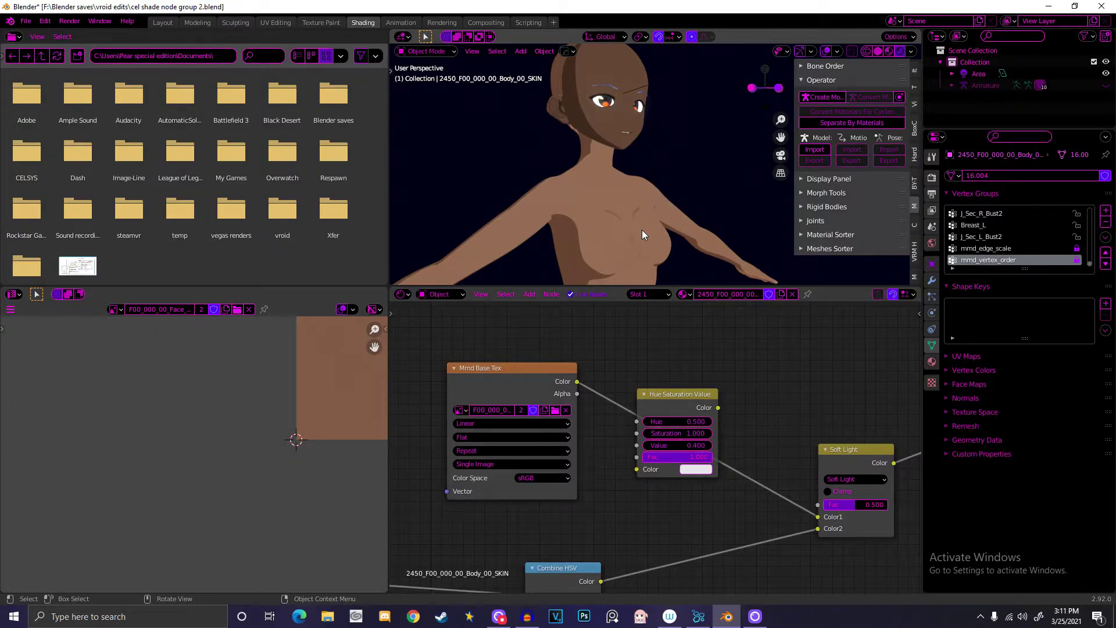
Step: Compare the body's skin tone with the face, and insert the Hue Saturation Value node back between Mmd Base Tex and Soft Light
middle_drag(636, 229, 717, 203)
shift+middle_drag(643, 72, 625, 131)
scroll(647, 108, up, 4)
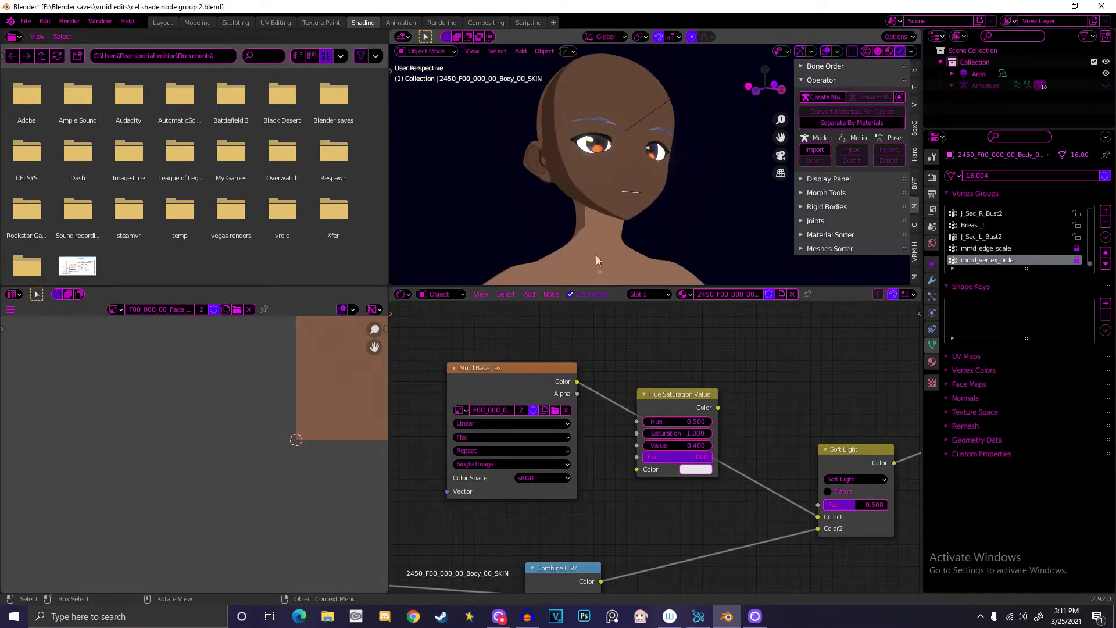
drag(671, 408, 684, 400)
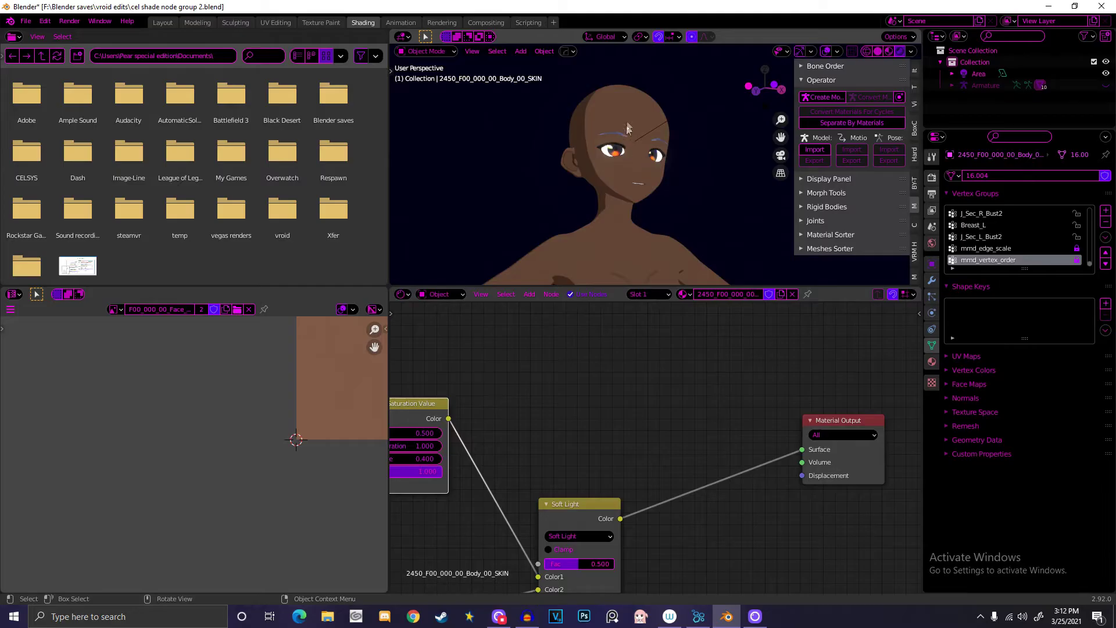
Step: Select the face mesh and examine its skin material's node chain, from Diffuse BSDF to the Material Output and the Hue Saturation Value settings
click(626, 124)
middle_drag(553, 453, 784, 379)
scroll(705, 405, down, 4)
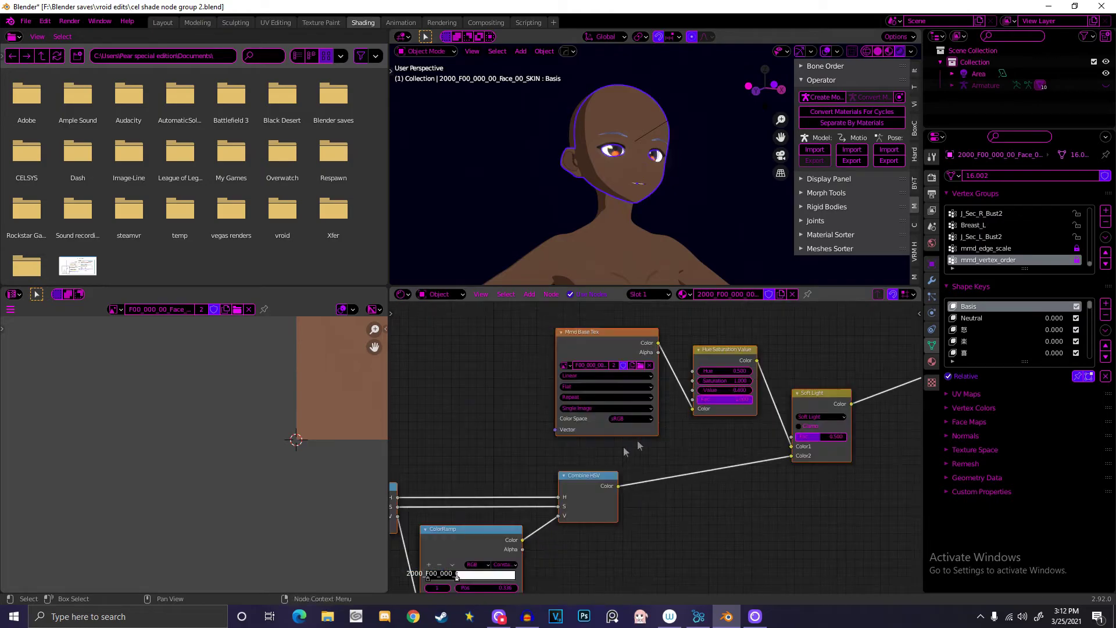
middle_drag(604, 458, 720, 400)
middle_drag(484, 415, 601, 403)
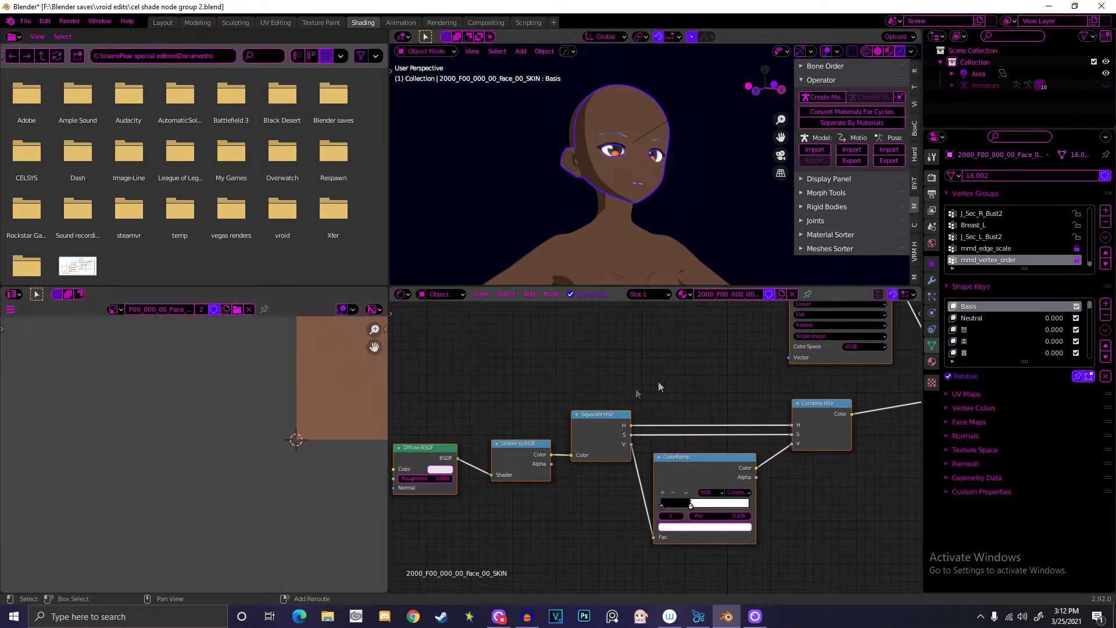
mouse_move(671, 379)
middle_down()
mouse_move(530, 377)
mouse_move(403, 423)
mouse_move(588, 382)
middle_up()
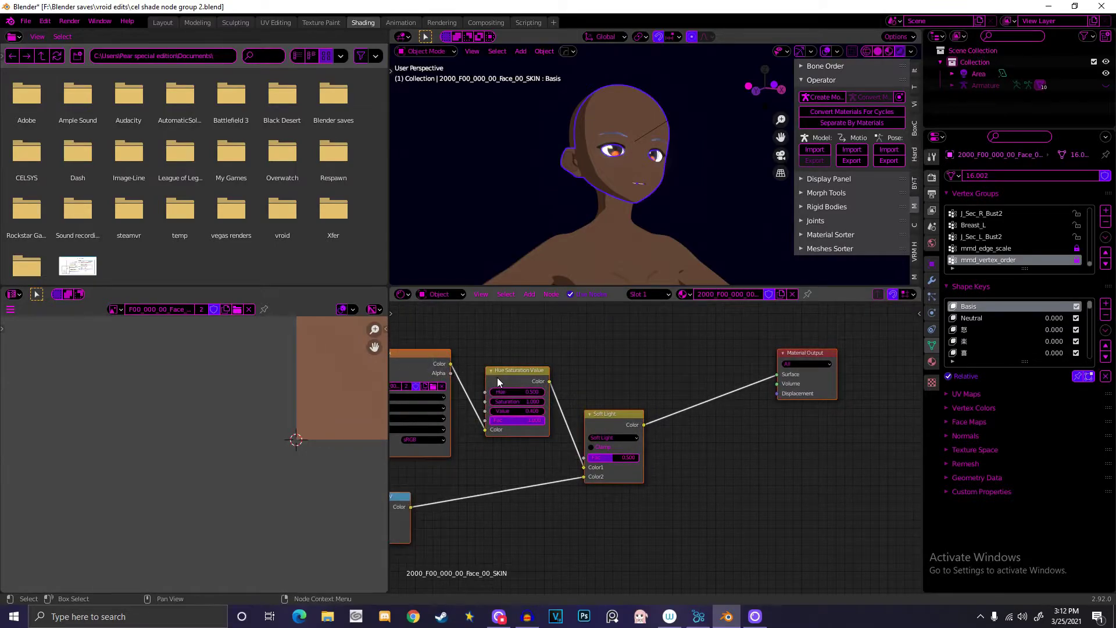
middle_drag(497, 378, 585, 411)
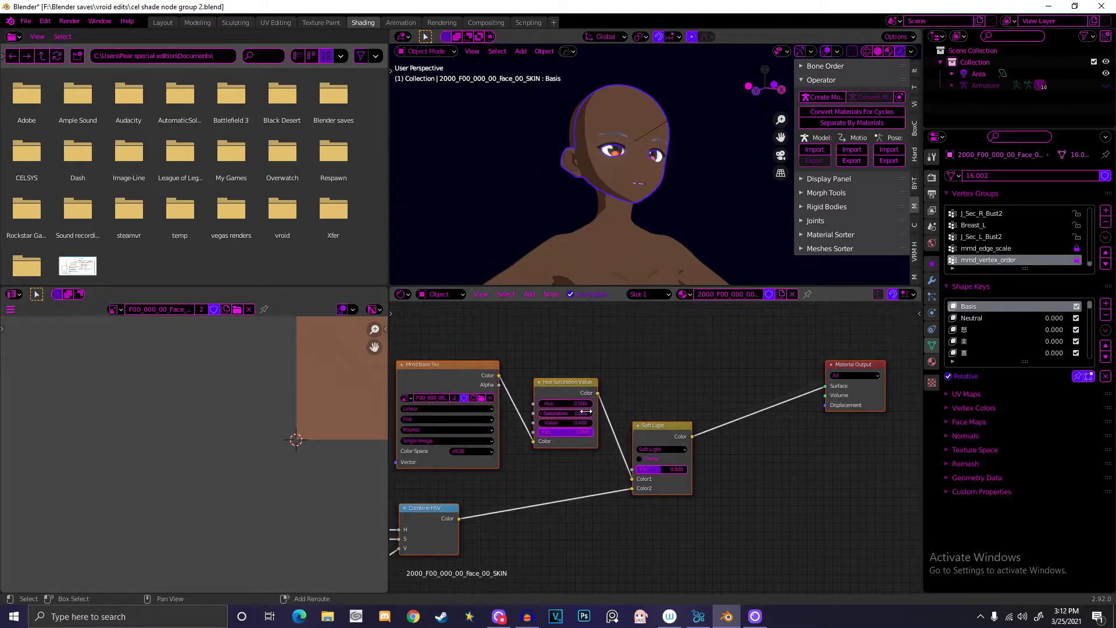
scroll(585, 411, up, 2)
middle_drag(513, 423, 562, 428)
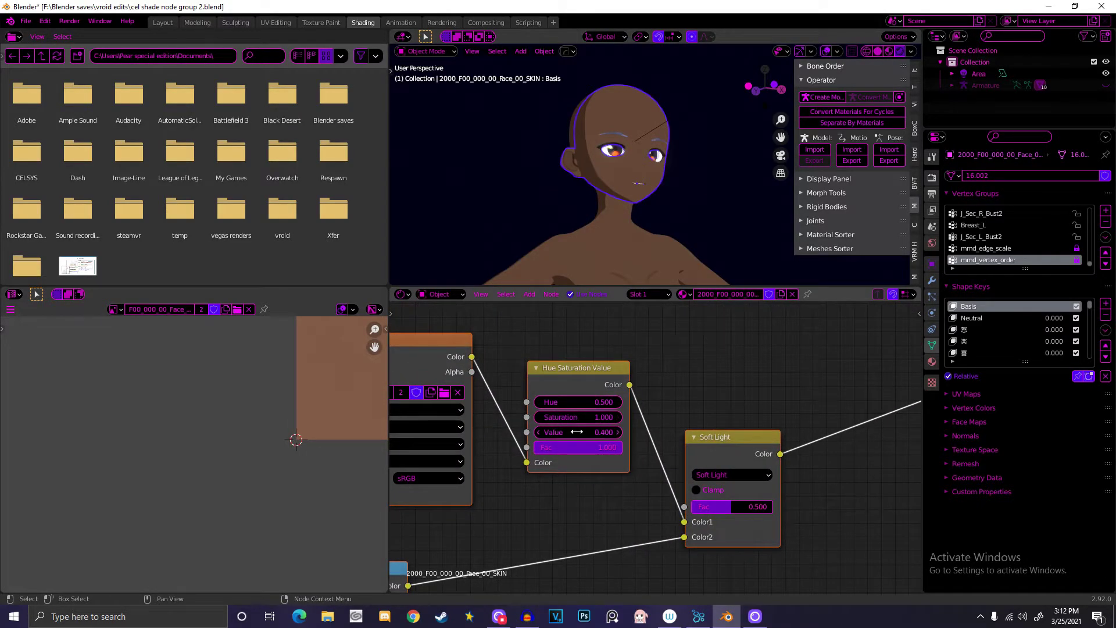
Step: Test the face skin's Hue Saturation Value node with Value settings of 1.7, 0.1 and 0.8, comparing the face with the body
mouse_move(576, 432)
mouse_down()
mouse_move(566, 431)
mouse_move(628, 431)
mouse_move(584, 432)
mouse_up()
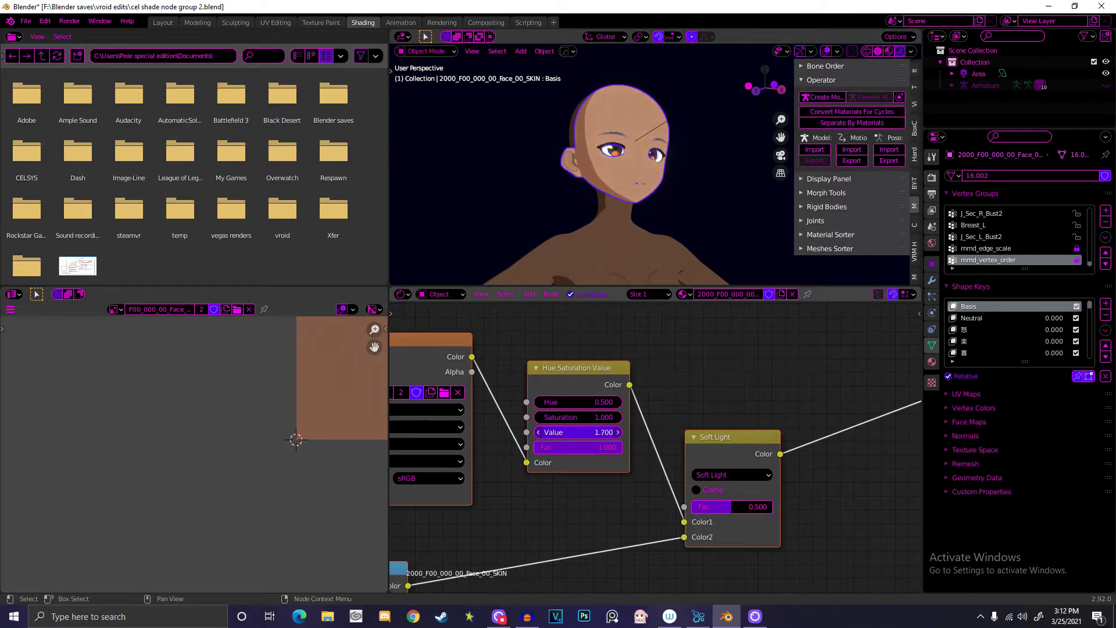
drag(657, 432, 581, 432)
click(575, 433)
text(0.1)
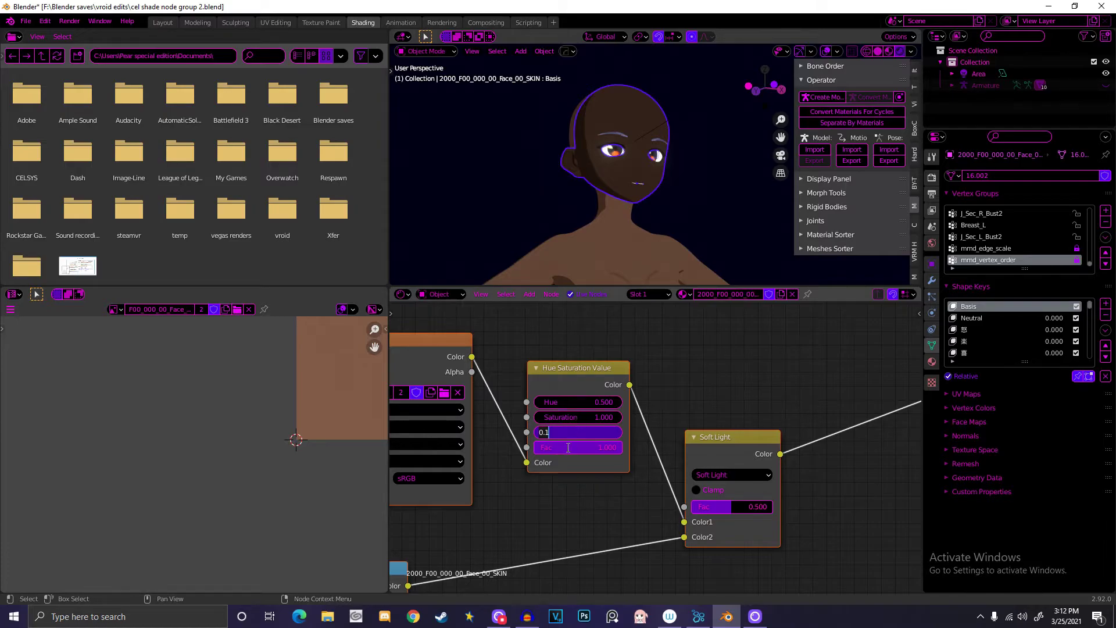
key(Return)
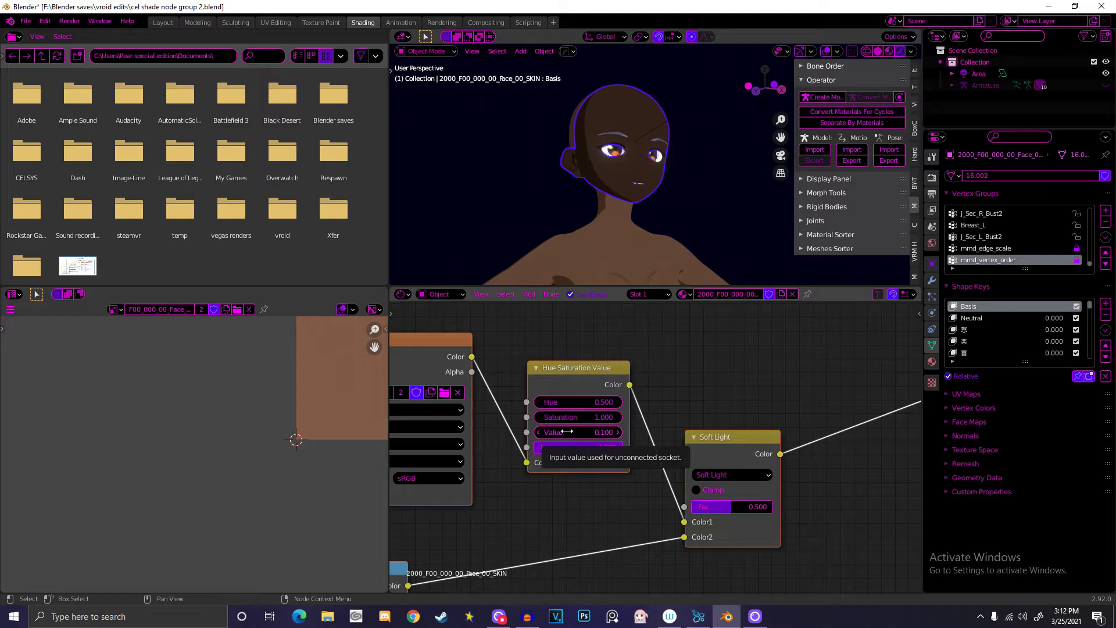
drag(567, 430, 595, 430)
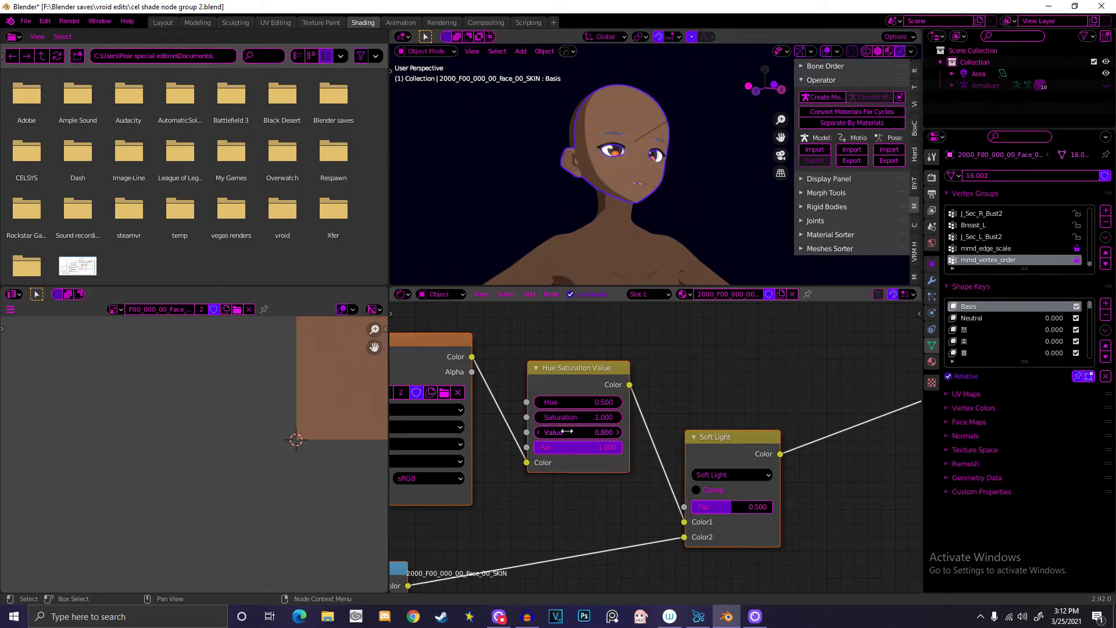
drag(566, 432, 567, 432)
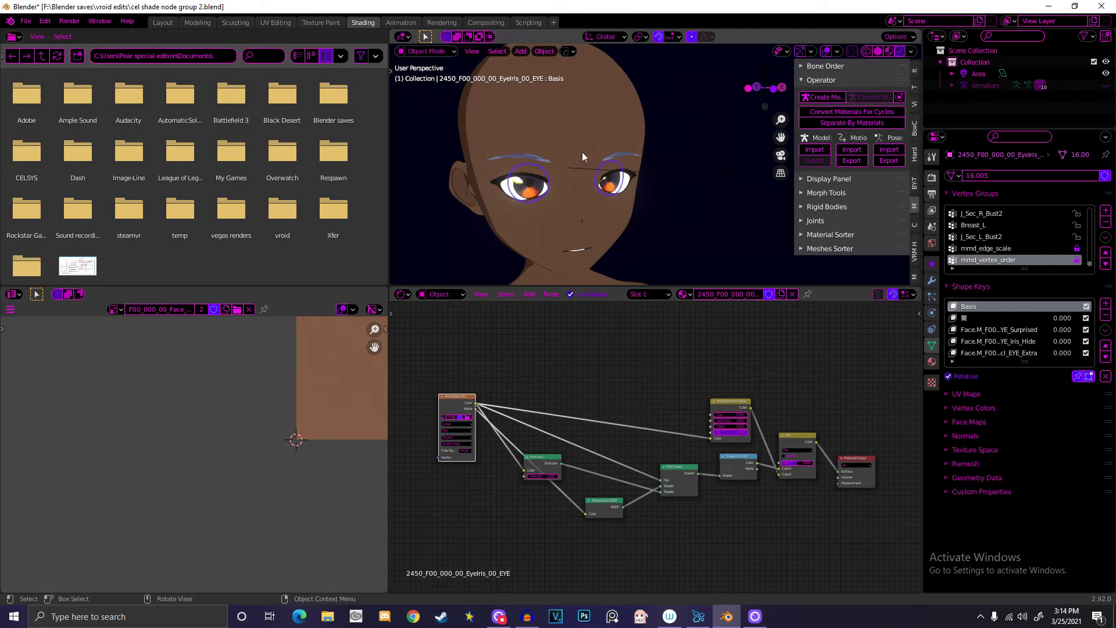
Step: Select the Area light that illuminates the character, with the head and shoulders in view
click(584, 135)
scroll(584, 135, down, 3)
middle_drag(588, 131, 647, 161)
scroll(617, 119, down, 2)
scroll(602, 132, down, 2)
click(647, 149)
scroll(669, 157, up, 5)
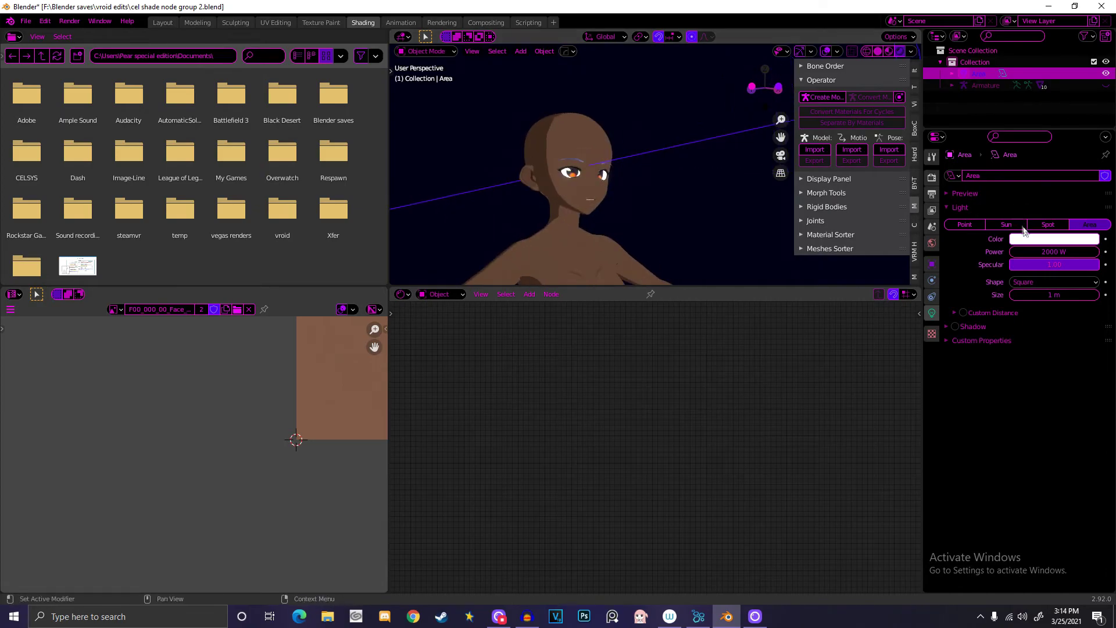
Step: Vary the Area light's color through turquoise and purple to a saturated green to test how it tints the skin
click(1054, 239)
drag(1067, 150, 995, 134)
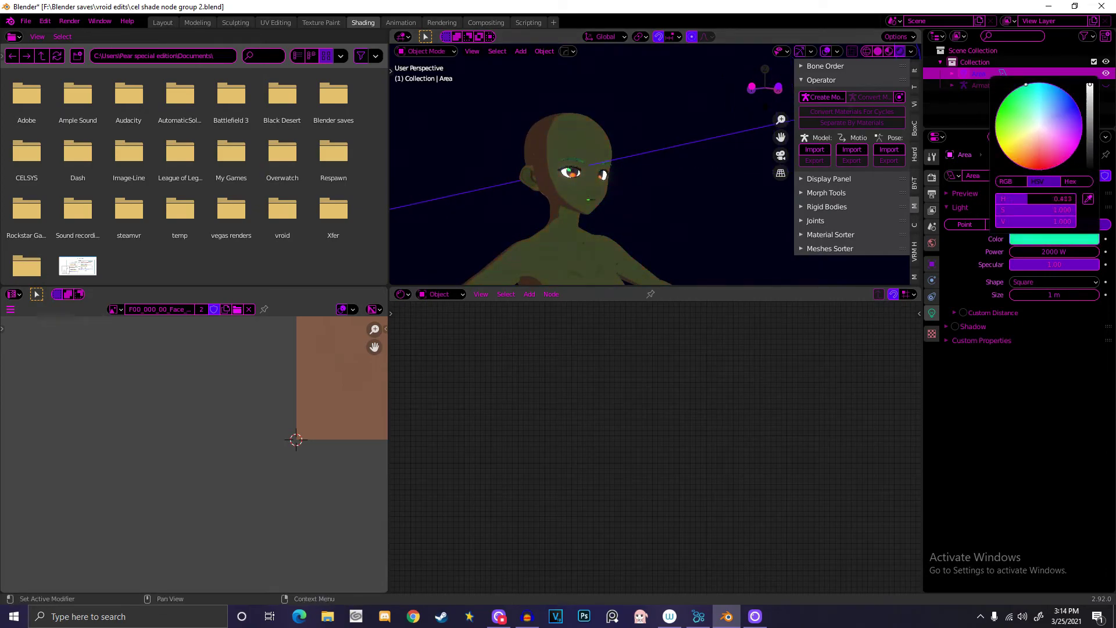
mouse_move(1026, 85)
mouse_down()
mouse_move(1077, 104)
mouse_move(1051, 168)
mouse_move(1001, 103)
mouse_move(1053, 167)
mouse_move(1049, 150)
mouse_up()
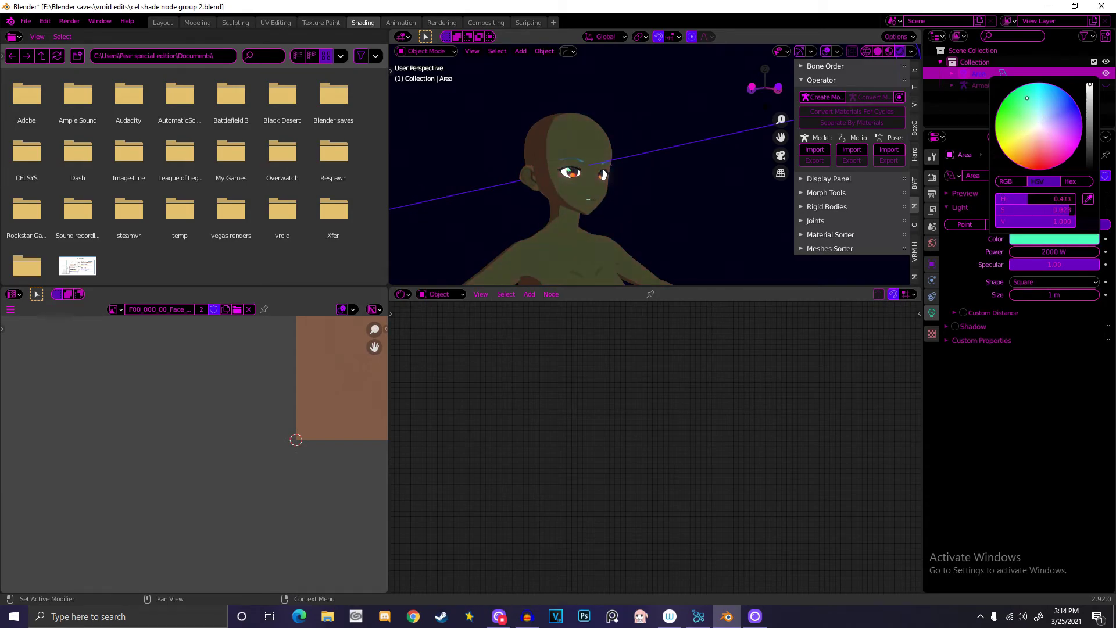
mouse_move(1021, 166)
mouse_down()
mouse_move(1000, 106)
mouse_move(1075, 103)
mouse_move(1057, 165)
mouse_up()
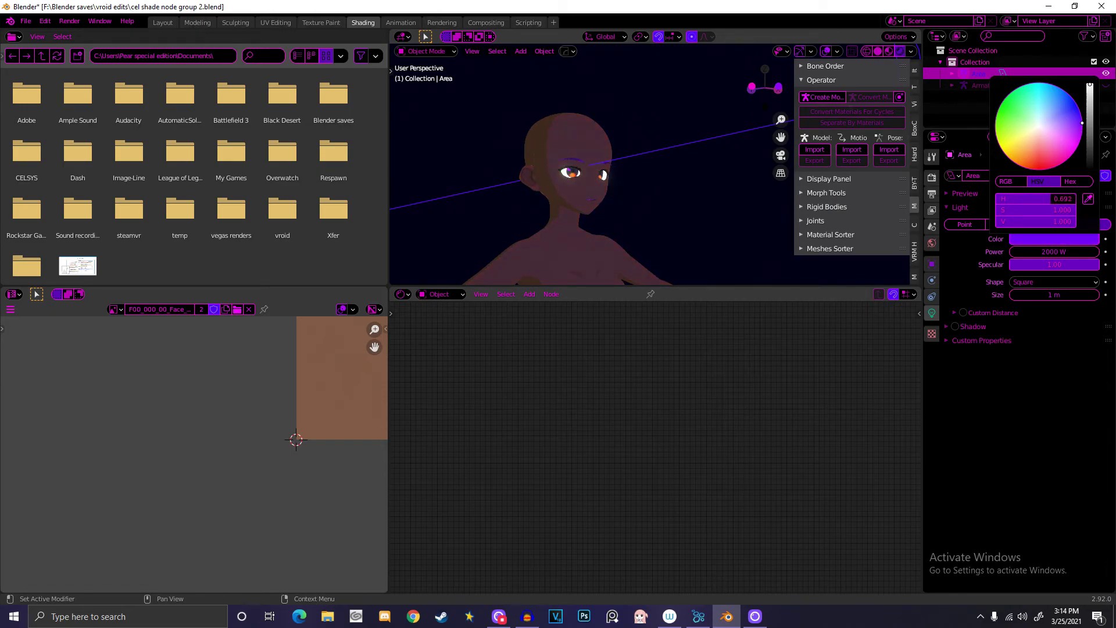
drag(1081, 122, 1005, 98)
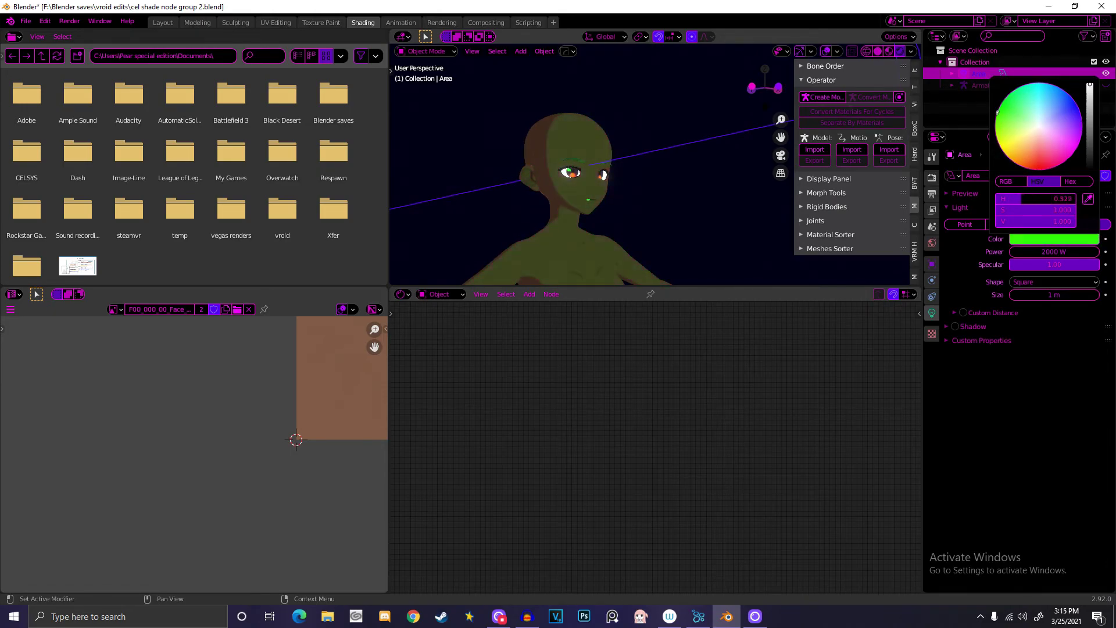